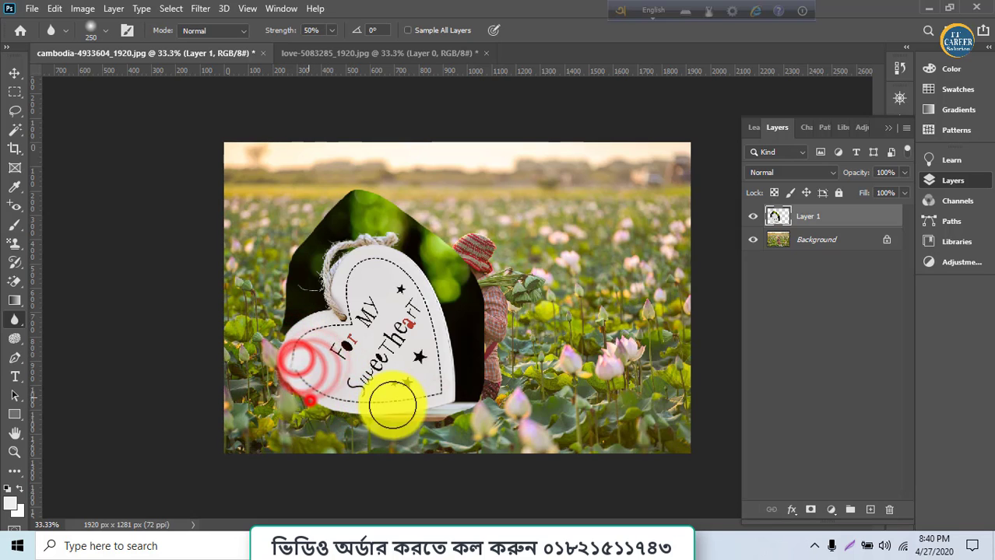
Step: Blur the lower-right edge of the heart on Layer 1 with the Blur tool
mouse_move(401, 406)
mouse_down()
mouse_move(449, 399)
mouse_move(401, 412)
mouse_move(461, 391)
mouse_move(433, 392)
mouse_up()
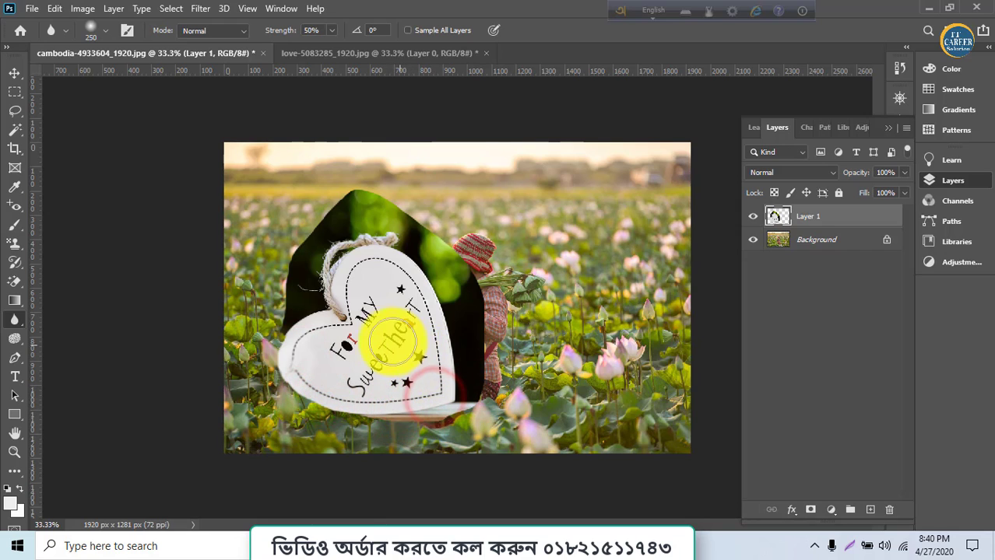
click(11, 98)
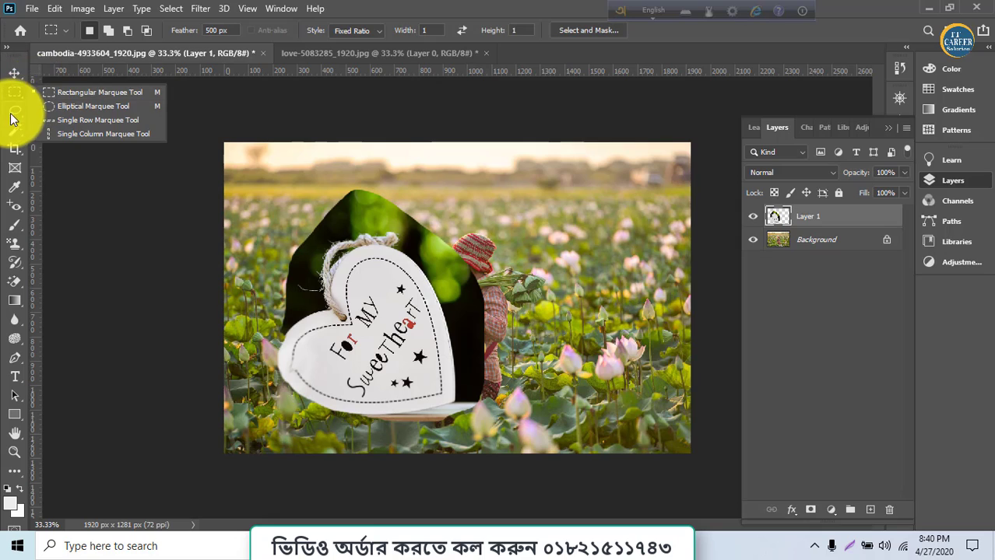
click(14, 111)
mouse_move(328, 243)
mouse_down()
mouse_move(301, 283)
mouse_move(292, 348)
mouse_up()
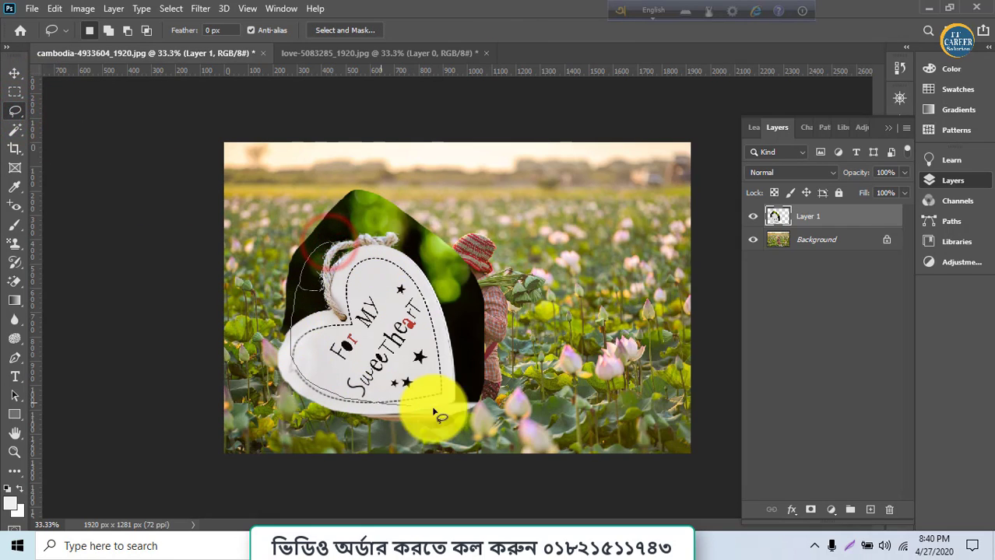
mouse_move(435, 415)
mouse_down()
mouse_move(494, 356)
mouse_move(469, 285)
mouse_move(414, 253)
mouse_move(352, 248)
mouse_up()
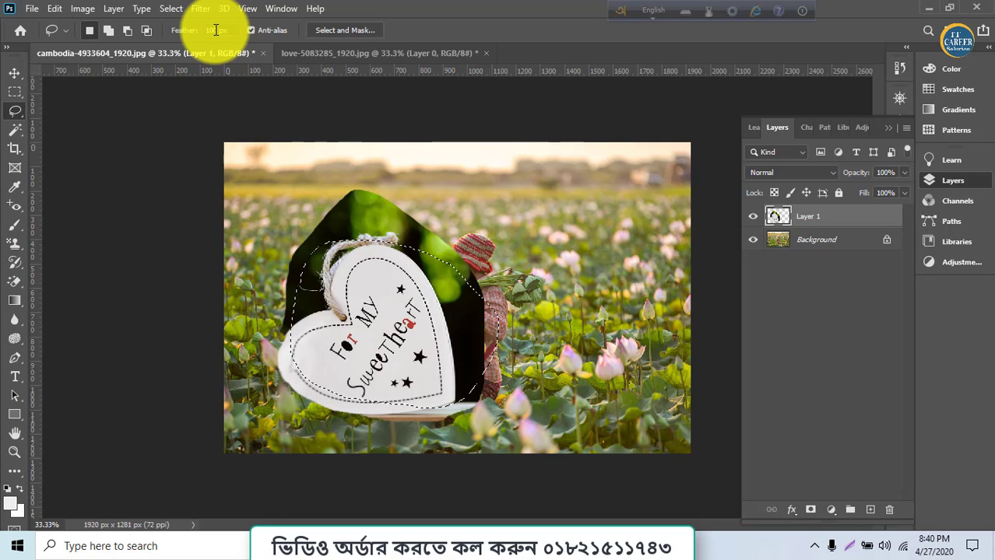
click(17, 68)
click(544, 350)
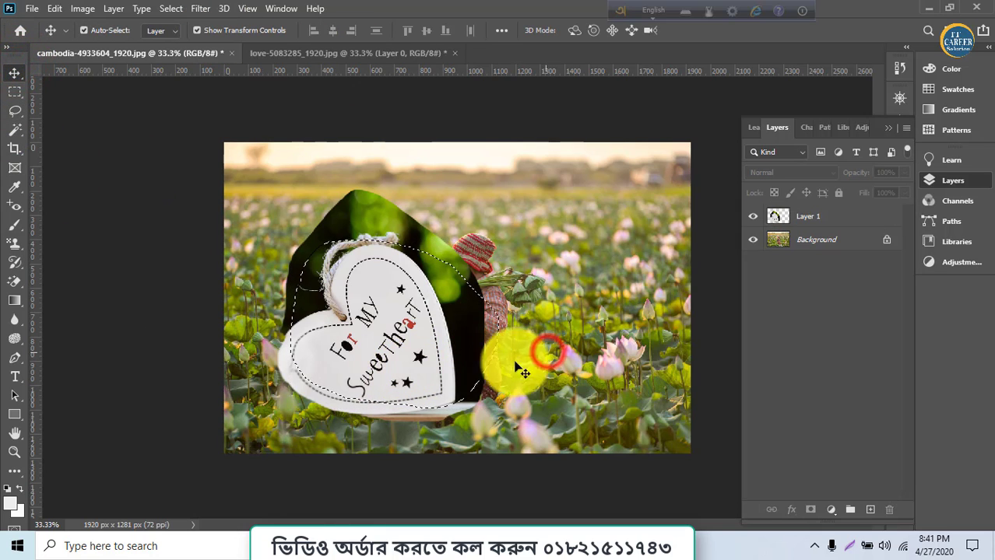
click(413, 358)
click(488, 212)
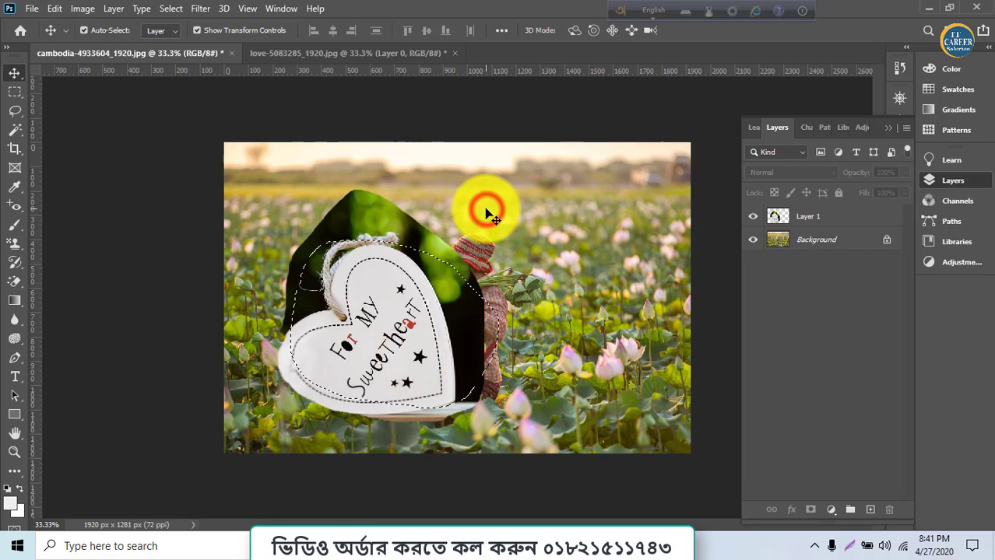
key(ctrl+d)
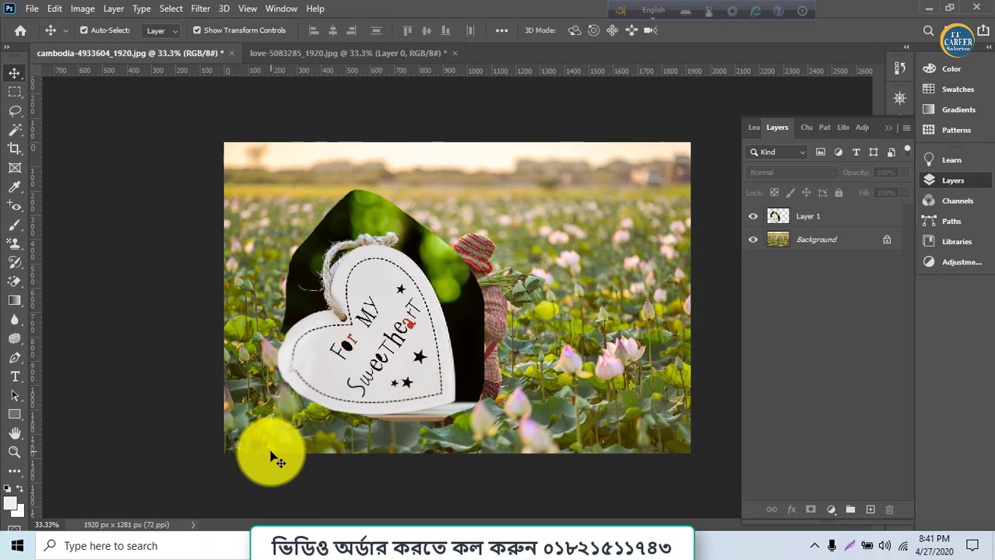
Step: Sharpen the rope loop and the area around the heart's upper edge on Layer 1 with the Sharpen tool
click(11, 315)
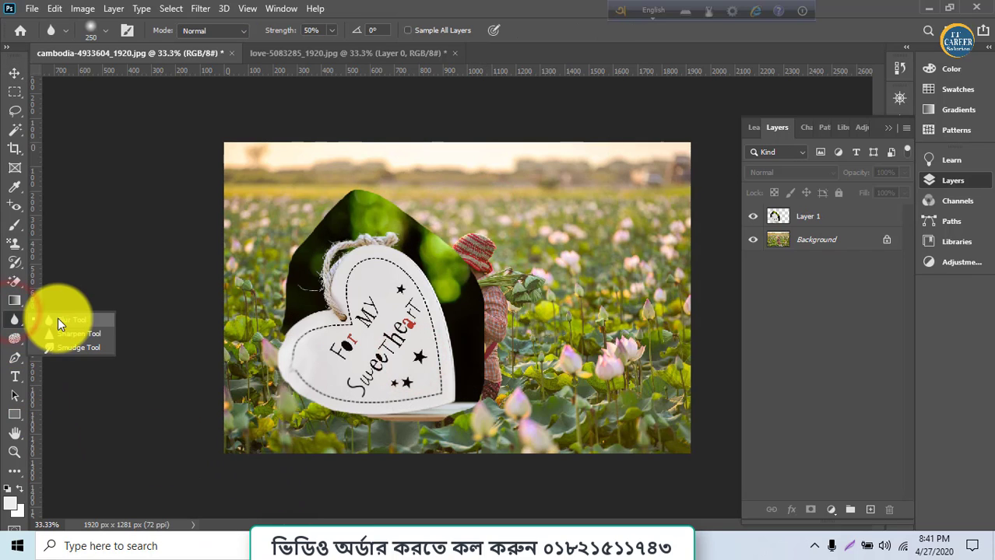
click(58, 319)
click(12, 321)
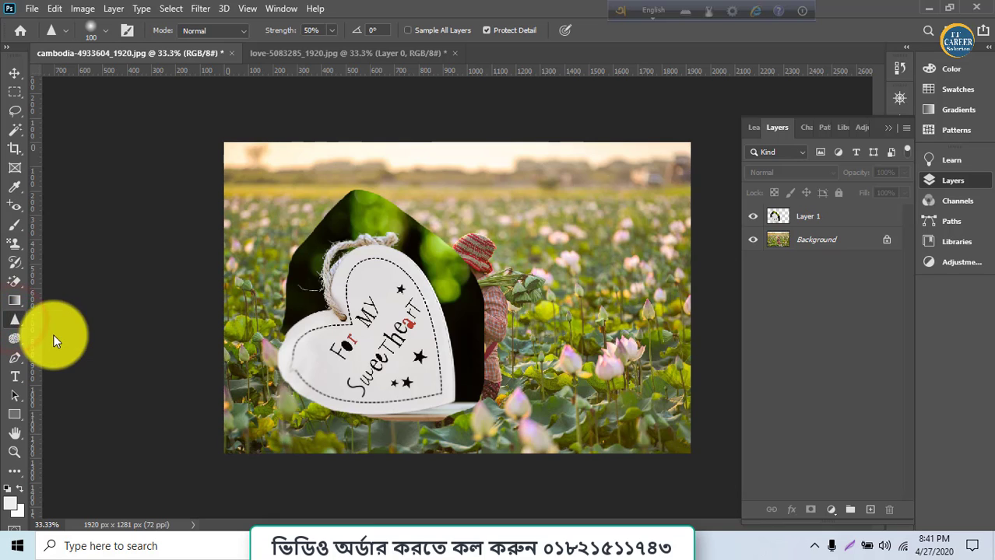
click(338, 341)
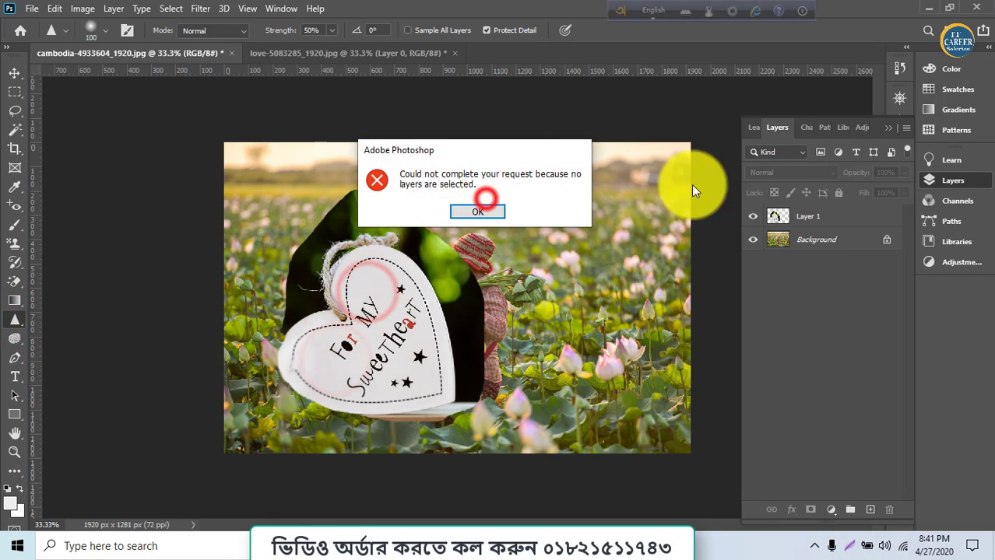
click(484, 212)
click(787, 215)
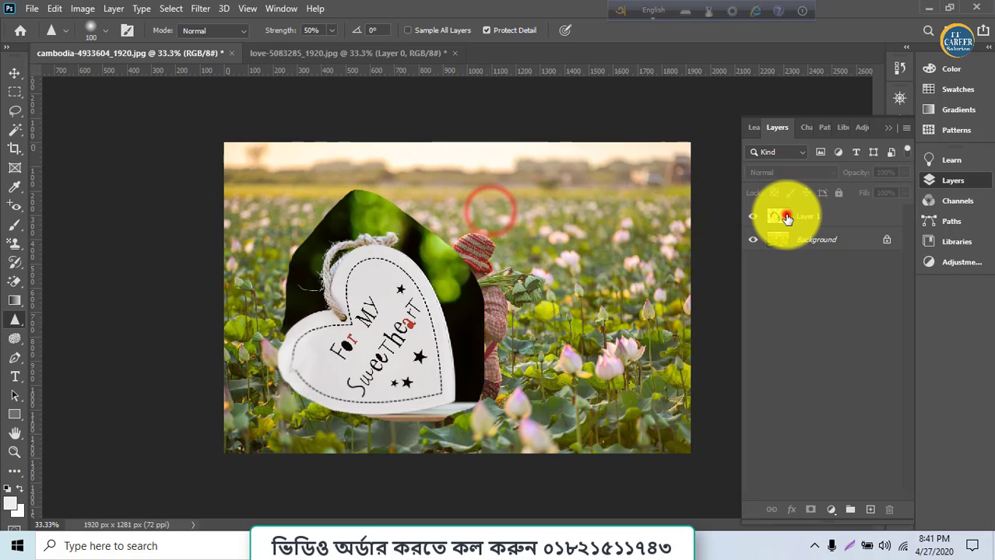
click(309, 313)
click(338, 271)
click(310, 280)
click(371, 243)
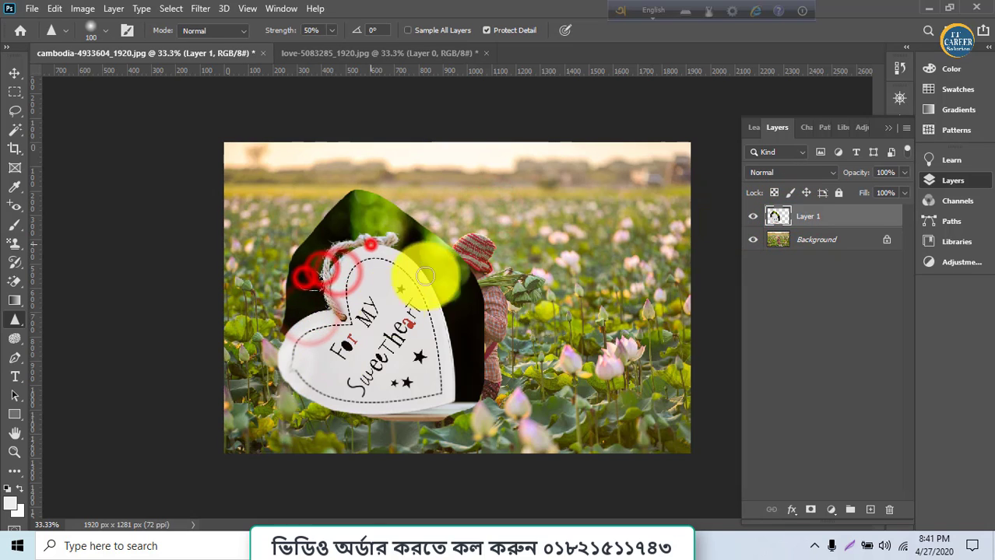
click(431, 260)
click(447, 276)
click(466, 284)
Step: Switch to the love-5083285_1920.jpg document and undo its earlier edits until the heart is back in place without a selection
click(343, 53)
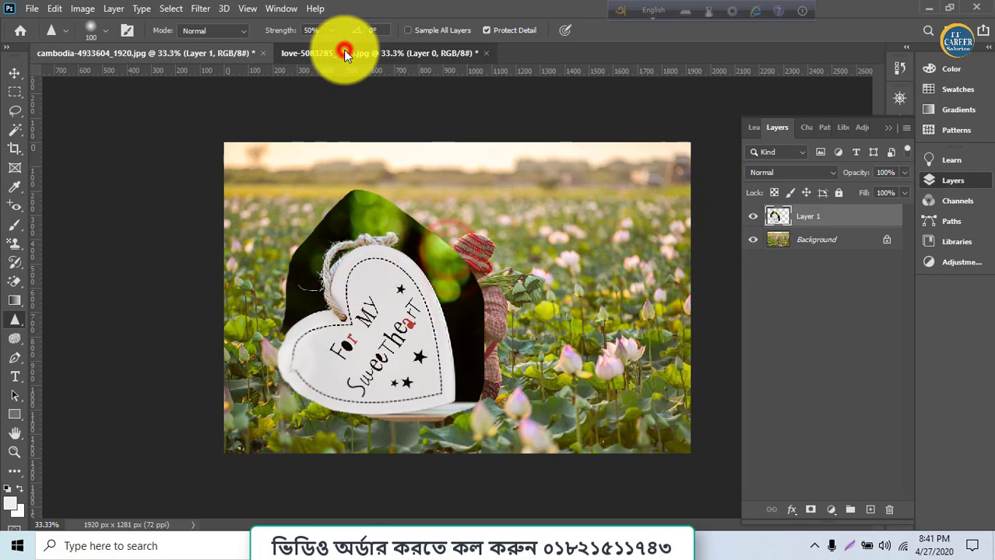
click(274, 317)
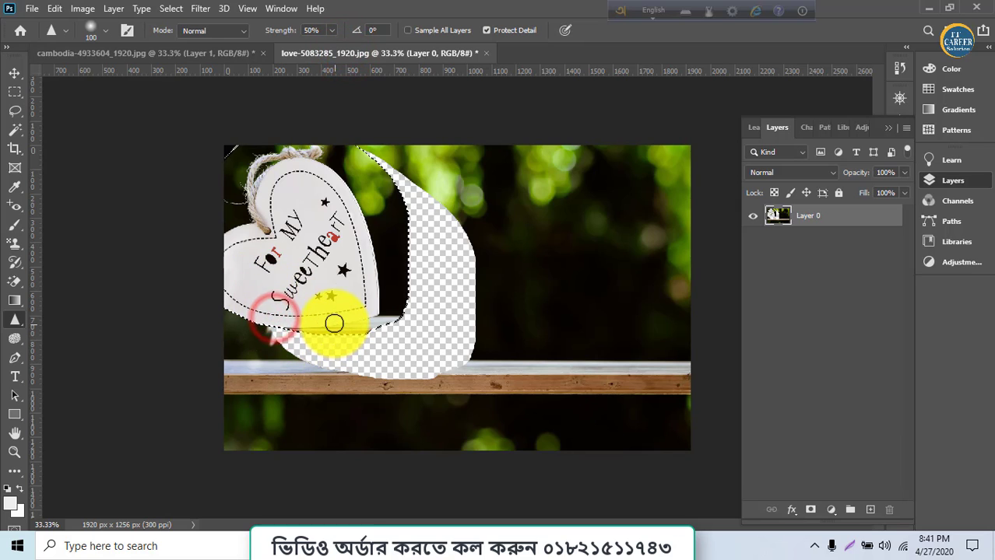
key(ctrl+z)
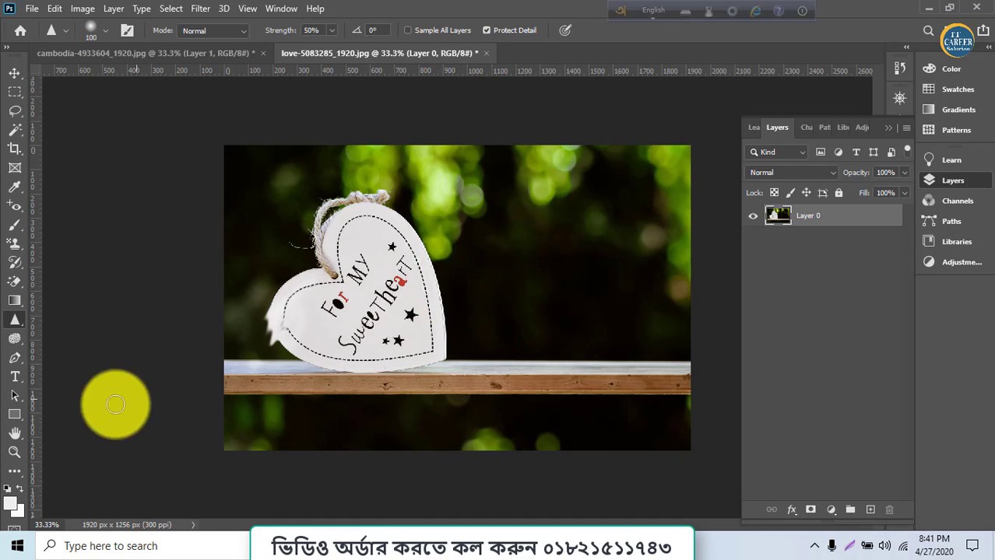
Step: Sharpen the heart's left edge and the green background above the heart with the Sharpen tool
drag(272, 287, 271, 382)
mouse_move(275, 360)
mouse_down()
mouse_move(273, 325)
mouse_move(268, 359)
mouse_move(297, 314)
mouse_move(287, 344)
mouse_move(284, 309)
mouse_move(270, 291)
mouse_up()
mouse_move(424, 158)
mouse_down()
mouse_move(427, 206)
mouse_move(541, 195)
mouse_up()
Step: Smear the heart's right edge and lettering outward into the dark background with the Smudge tool
click(9, 317)
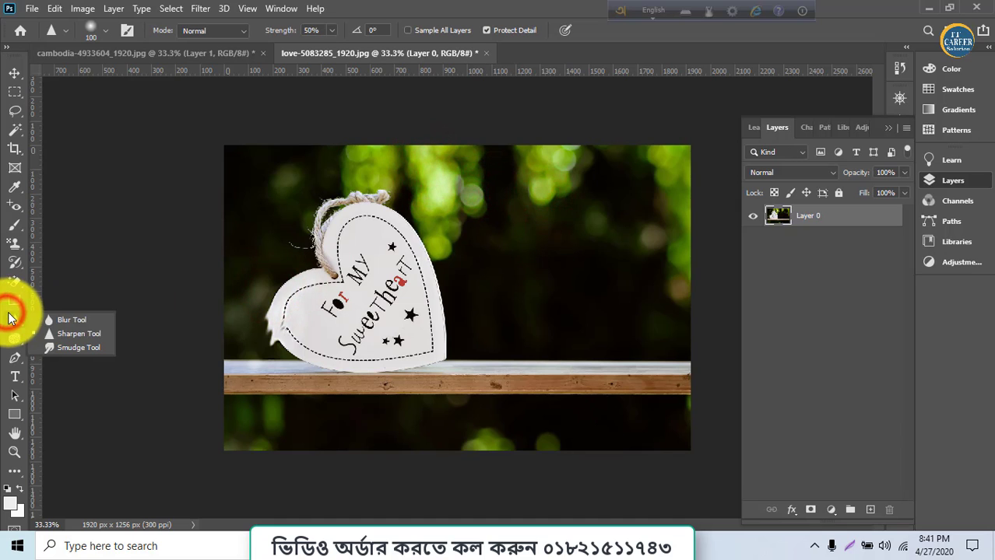
click(53, 347)
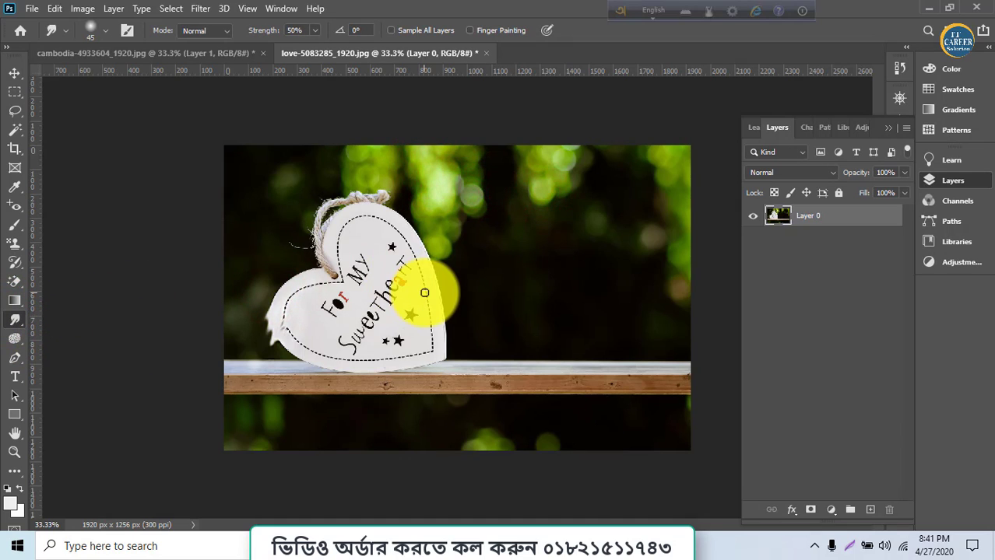
mouse_move(424, 292)
mouse_down()
mouse_move(483, 289)
mouse_move(437, 299)
mouse_move(462, 302)
mouse_move(423, 315)
mouse_move(493, 338)
mouse_move(404, 345)
mouse_move(471, 372)
mouse_up()
mouse_move(396, 351)
mouse_down()
mouse_move(448, 371)
mouse_move(414, 340)
mouse_move(487, 340)
mouse_up()
drag(428, 329, 500, 315)
drag(407, 310, 477, 295)
drag(397, 280, 509, 279)
mouse_move(444, 284)
mouse_down()
mouse_move(508, 283)
mouse_move(414, 287)
mouse_move(481, 276)
mouse_up()
mouse_move(424, 278)
mouse_down()
mouse_move(475, 279)
mouse_move(454, 290)
mouse_move(459, 301)
mouse_move(423, 298)
mouse_move(436, 285)
mouse_move(455, 311)
mouse_up()
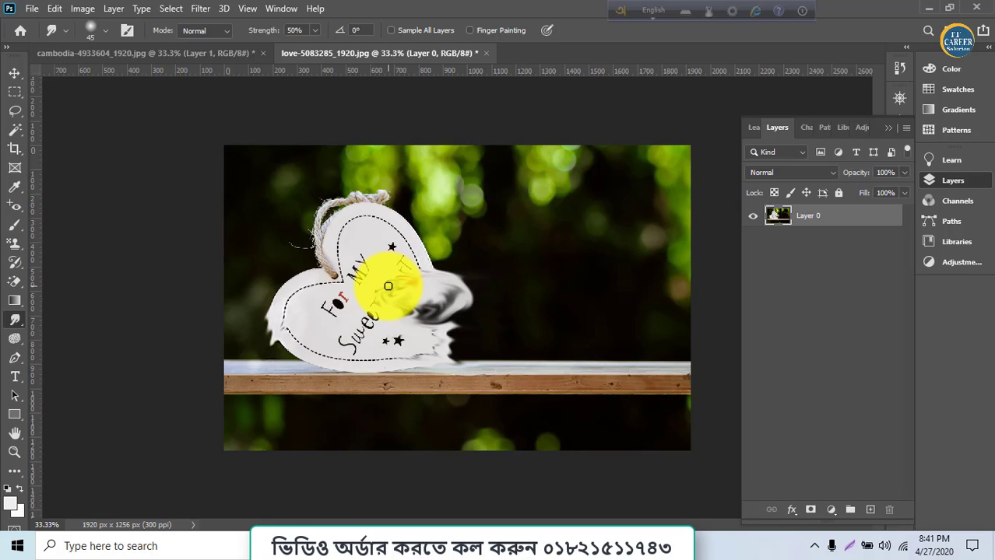
right_click(14, 320)
click(89, 347)
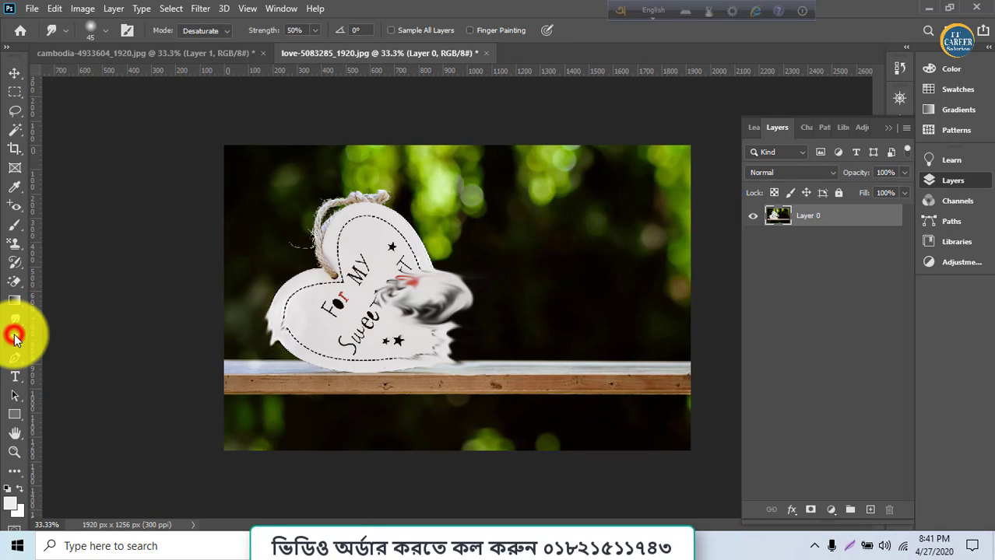
Step: Brighten the green background highlights just above and right of the heart with the Dodge tool
right_click(14, 336)
click(82, 336)
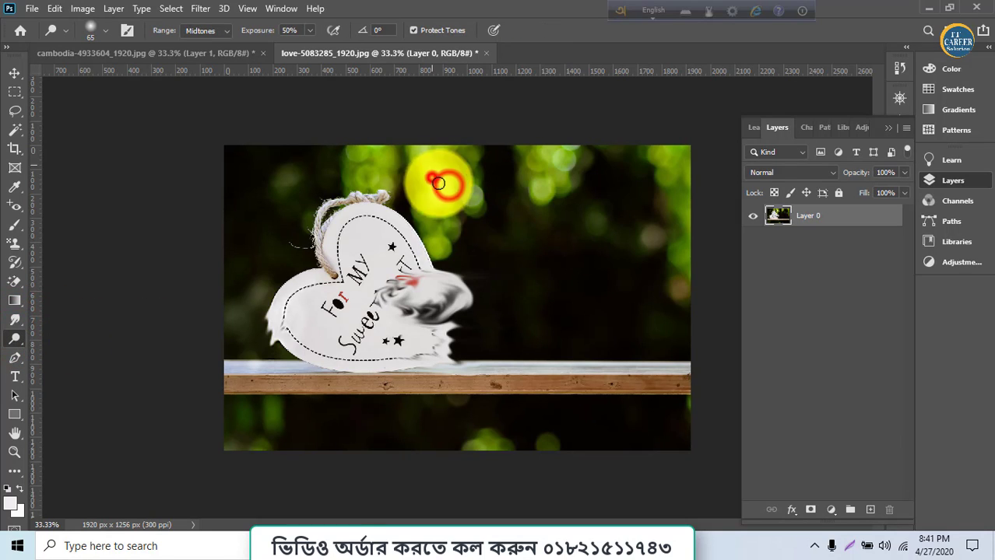
click(438, 175)
click(443, 172)
click(444, 193)
click(445, 177)
click(439, 178)
click(432, 171)
click(413, 189)
click(426, 183)
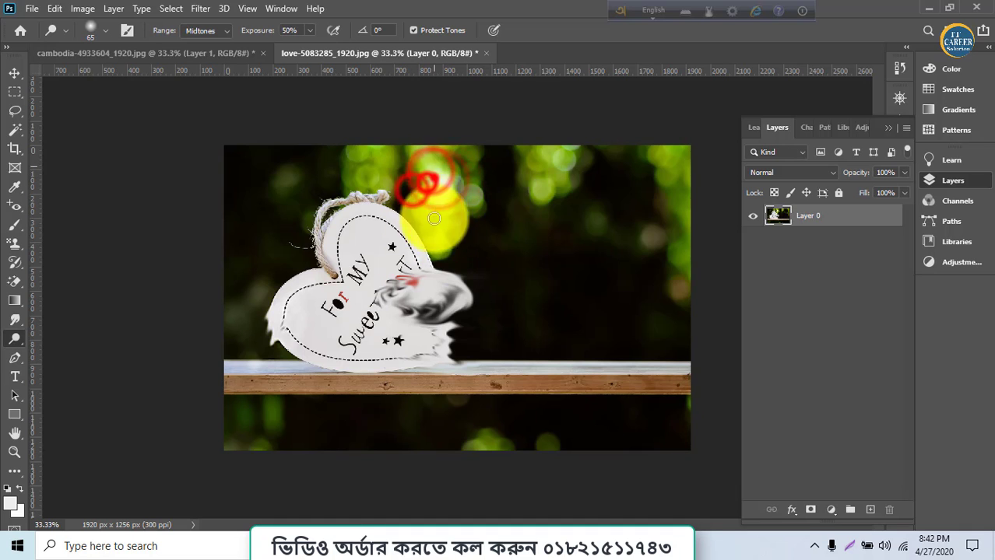
click(435, 184)
click(426, 161)
click(422, 147)
click(454, 178)
click(471, 245)
click(476, 183)
click(477, 154)
click(480, 178)
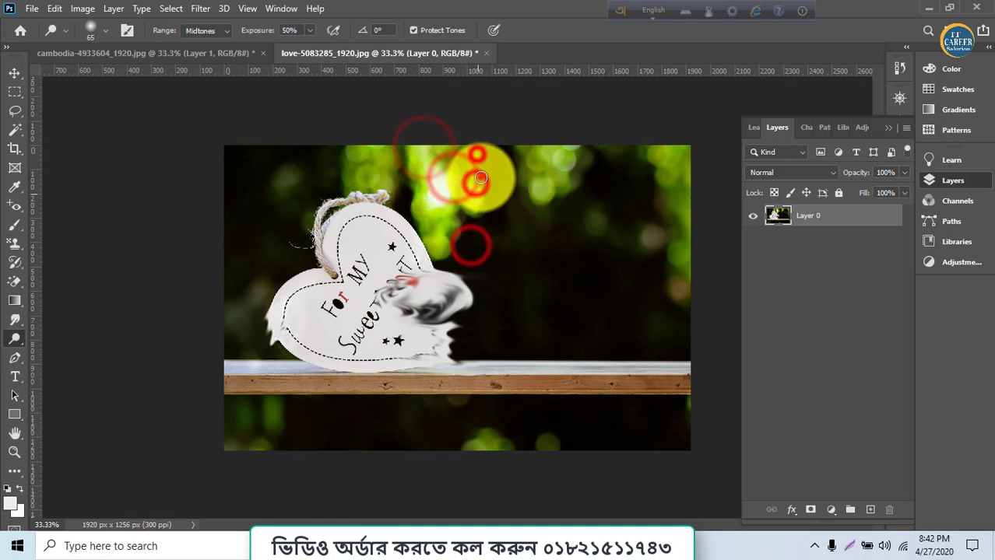
click(462, 204)
click(453, 159)
click(456, 189)
click(458, 144)
click(448, 132)
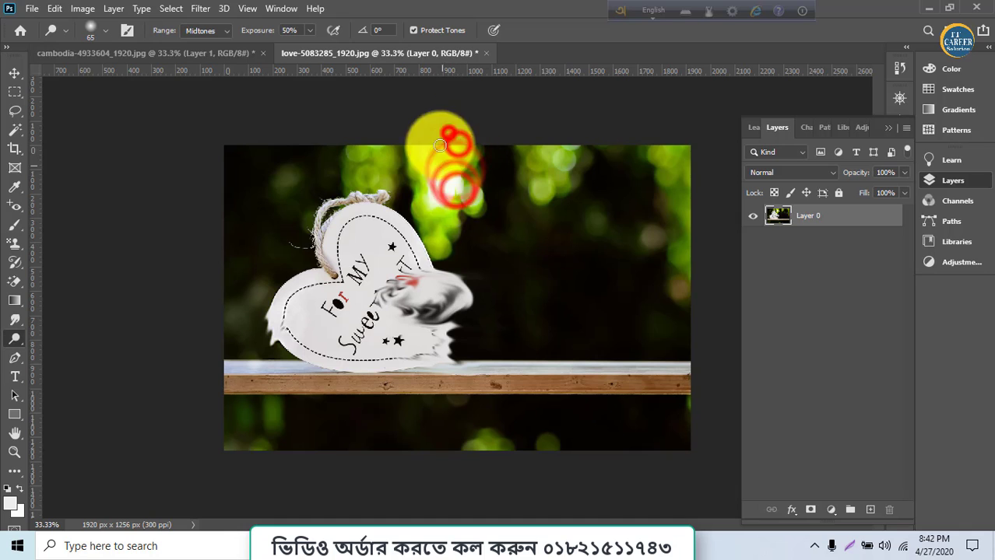
click(450, 139)
click(424, 142)
click(432, 183)
click(478, 170)
click(494, 152)
Step: Dodge the second cluster of green highlights, right of centre along the image's upper edge
click(523, 147)
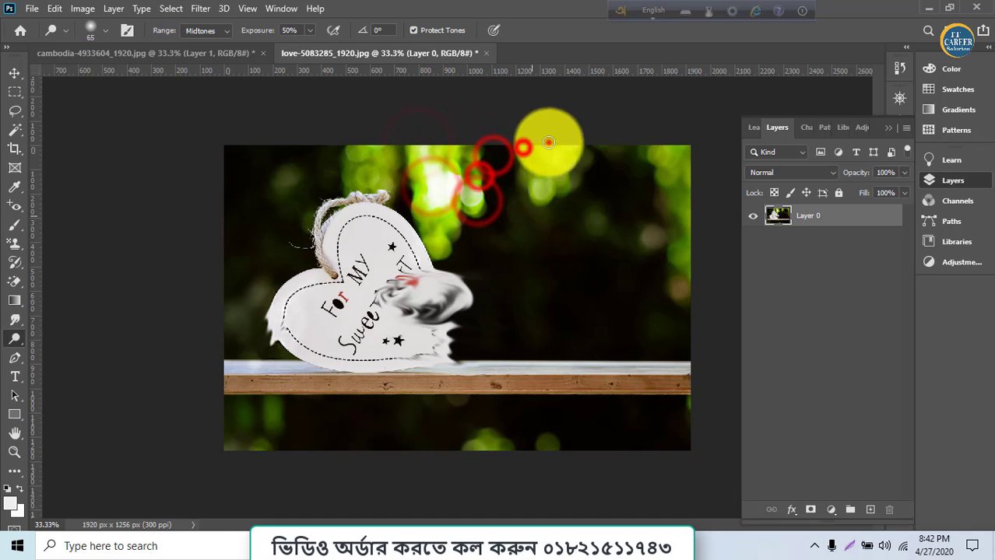
click(521, 158)
click(526, 186)
click(535, 148)
click(537, 173)
click(540, 159)
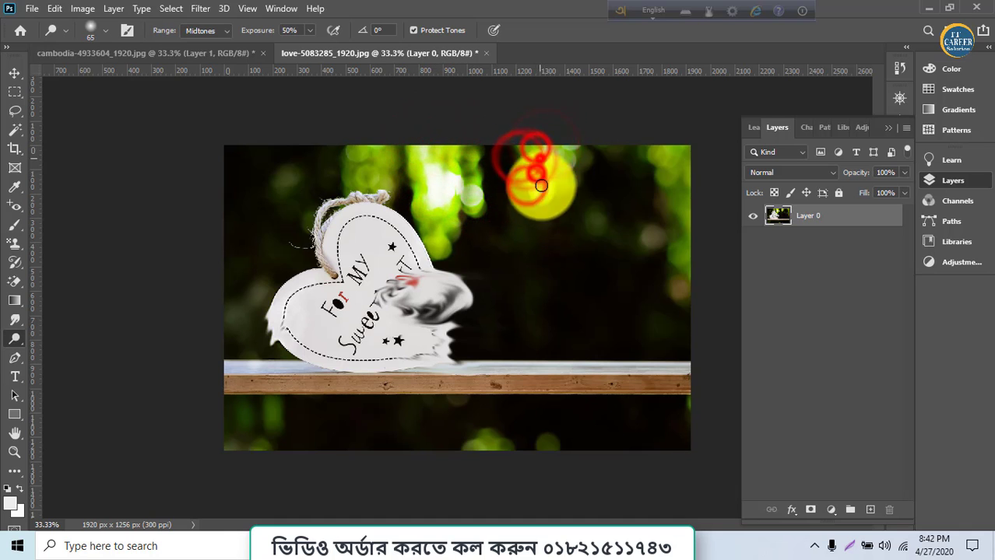
click(564, 153)
click(550, 140)
click(568, 162)
click(581, 193)
click(587, 169)
click(585, 189)
click(576, 170)
click(560, 178)
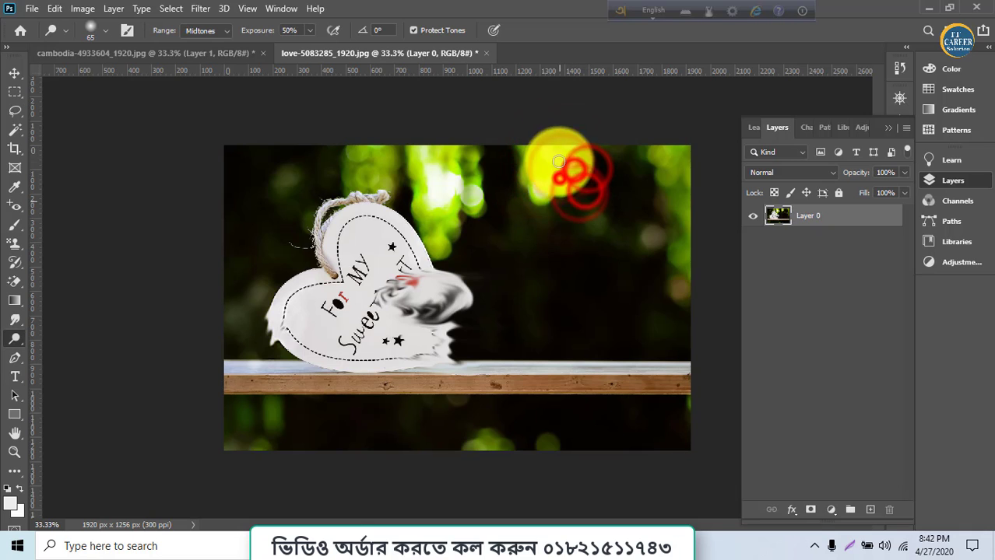
click(564, 138)
click(518, 113)
click(525, 115)
click(528, 162)
click(576, 146)
click(583, 120)
click(572, 154)
click(568, 176)
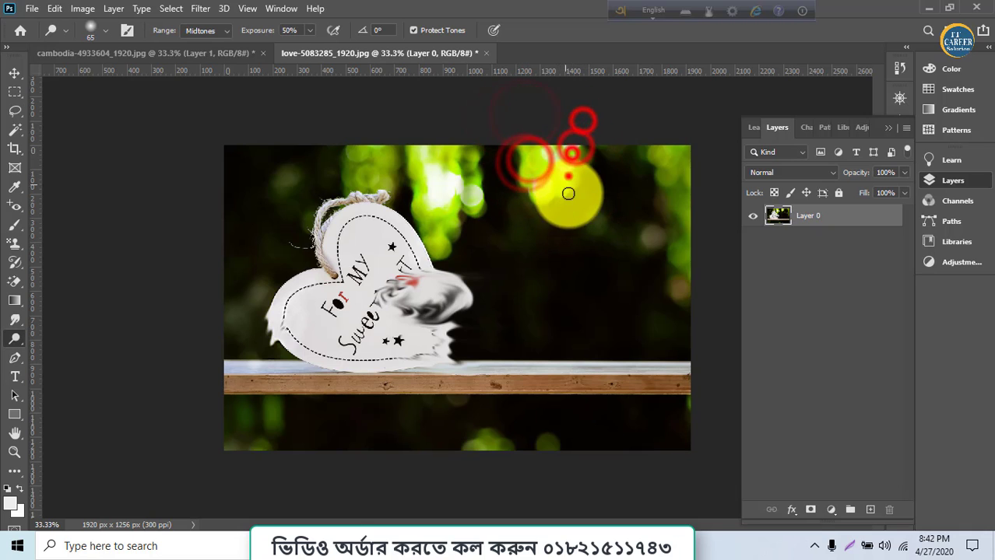
Step: Desaturate the brightened cluster of highlights right of the image's centre with the Sponge tool
drag(11, 340, 34, 362)
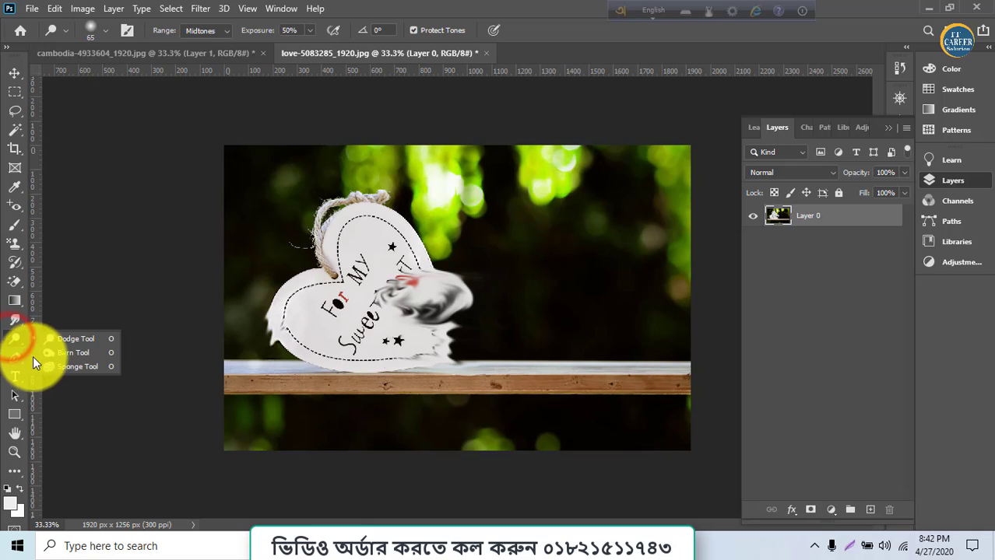
click(38, 365)
click(558, 160)
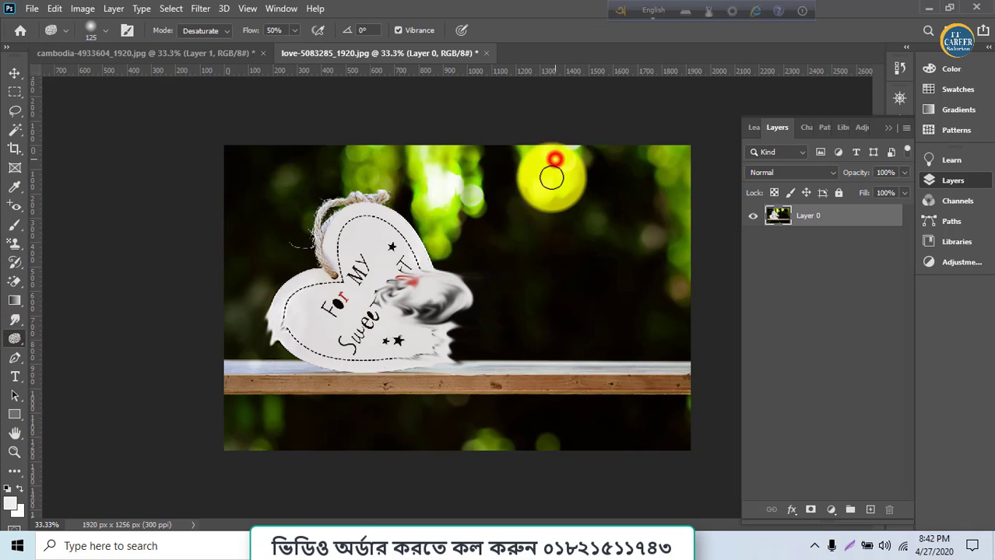
click(553, 189)
click(546, 147)
click(531, 175)
Step: Desaturate the greenery in the image's upper-right corner and down its right edge with the Sponge tool
click(612, 136)
click(644, 189)
click(660, 140)
click(684, 120)
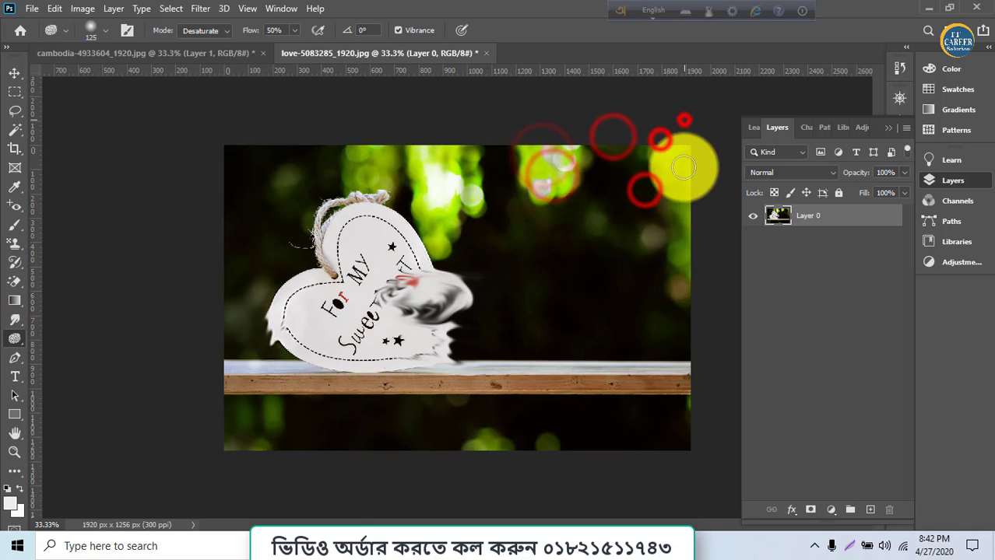
click(685, 153)
click(675, 131)
click(671, 181)
click(673, 141)
click(672, 191)
click(697, 206)
click(691, 161)
click(684, 181)
click(684, 232)
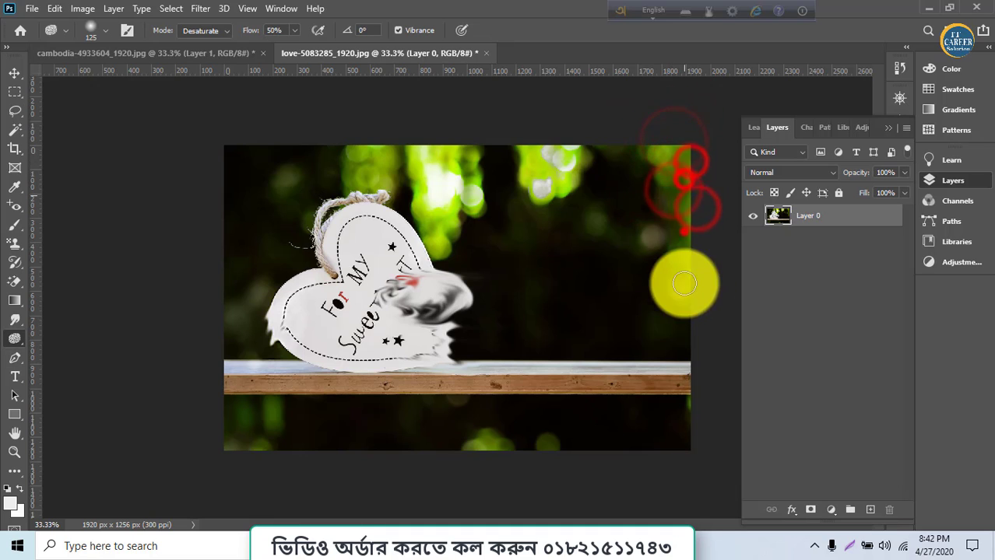
click(684, 185)
click(661, 109)
click(658, 144)
click(672, 129)
click(682, 162)
click(648, 195)
click(655, 156)
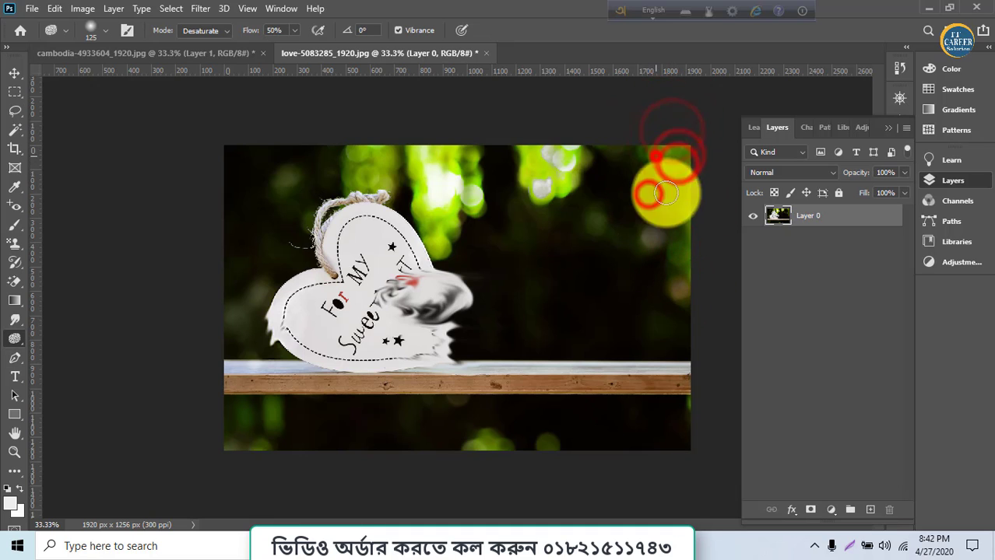
click(684, 131)
click(691, 199)
click(690, 271)
click(682, 209)
click(687, 257)
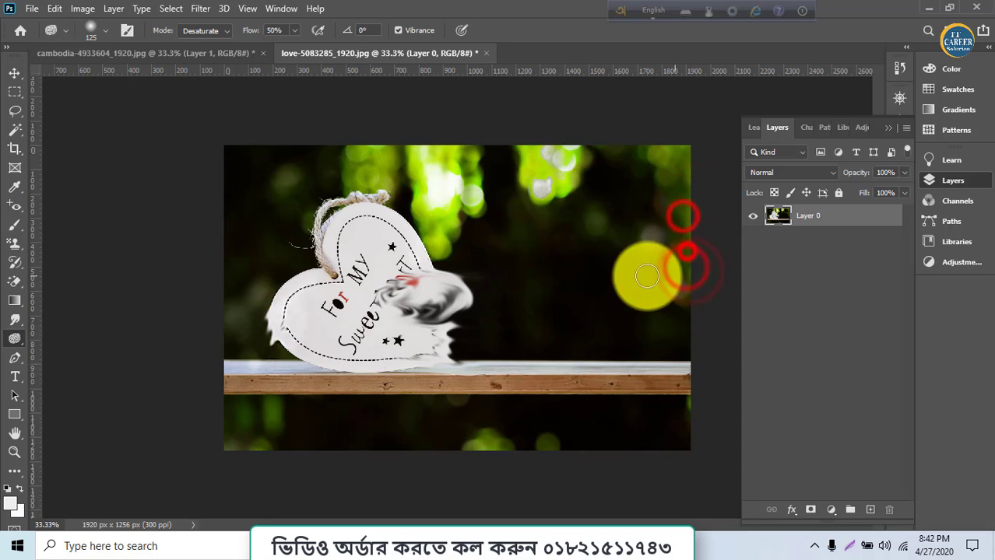
Step: Desaturate the green highlights beside the heart and the greenery in the image's upper-right corner with the Sponge tool
click(10, 333)
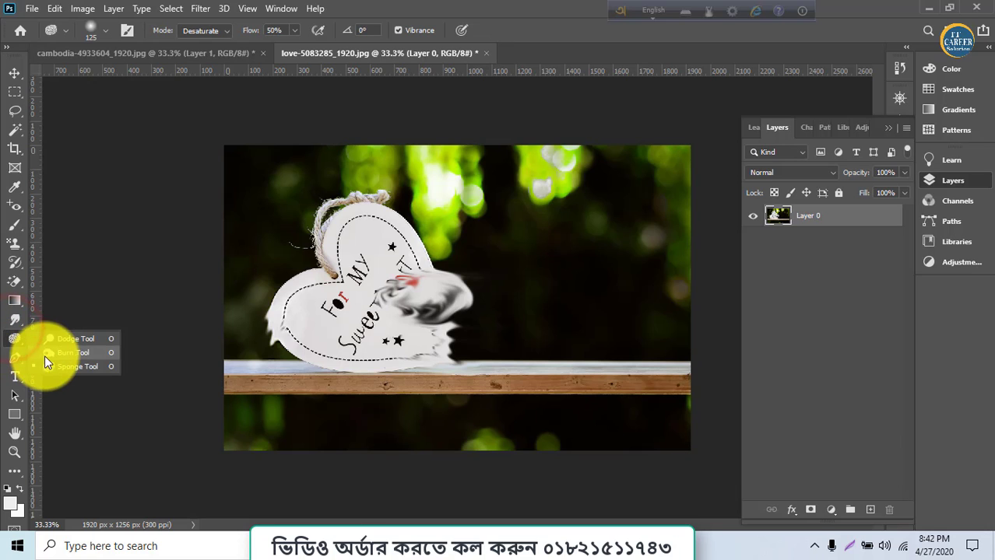
click(454, 230)
click(467, 196)
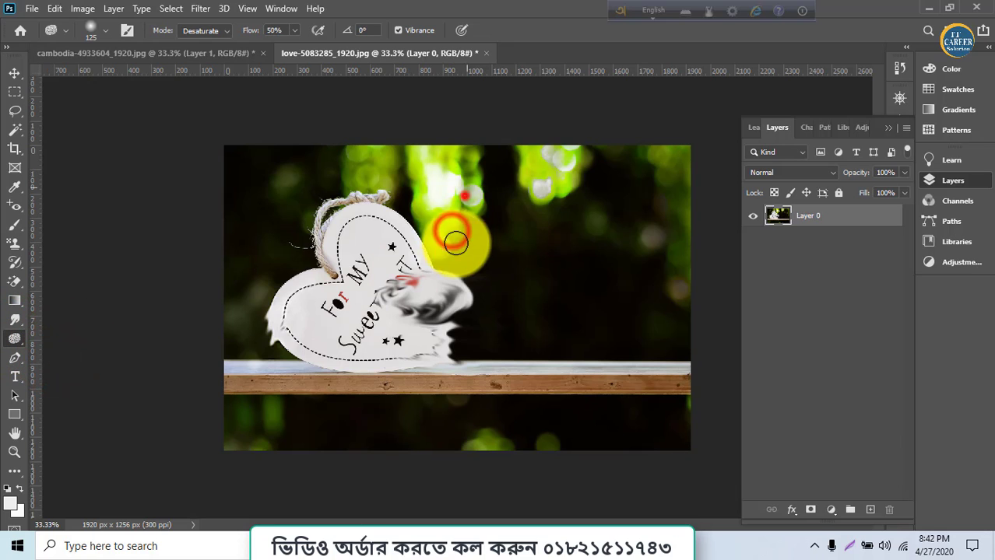
click(457, 172)
click(640, 120)
click(677, 208)
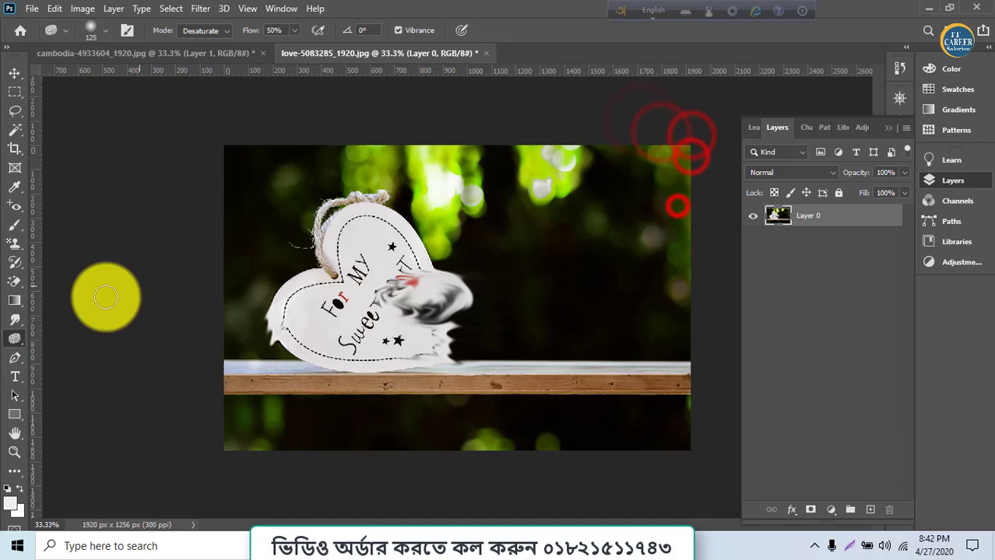
Step: Darken the greenery in the image's upper-right corner with the Burn tool, using the Midtones range at 50% exposure
click(13, 342)
click(49, 352)
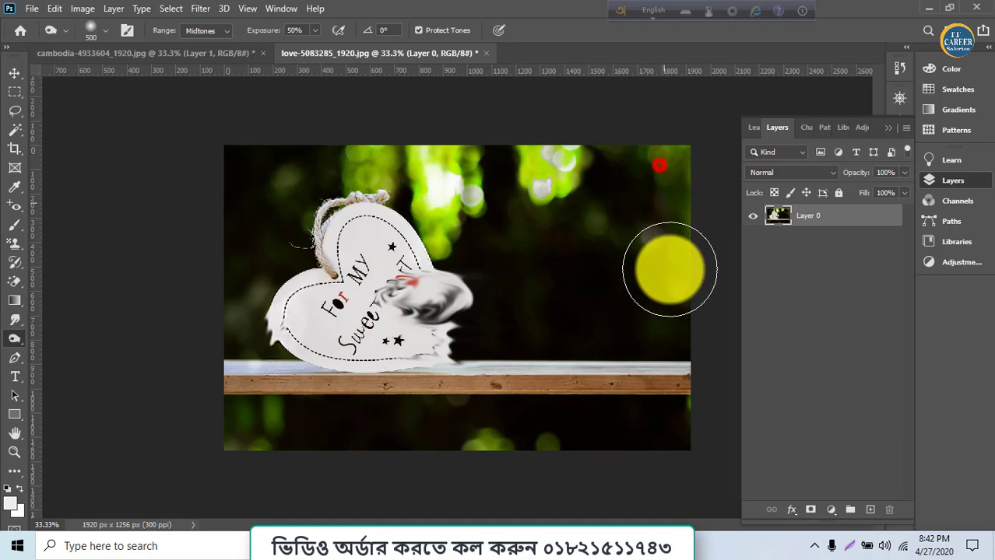
click(661, 165)
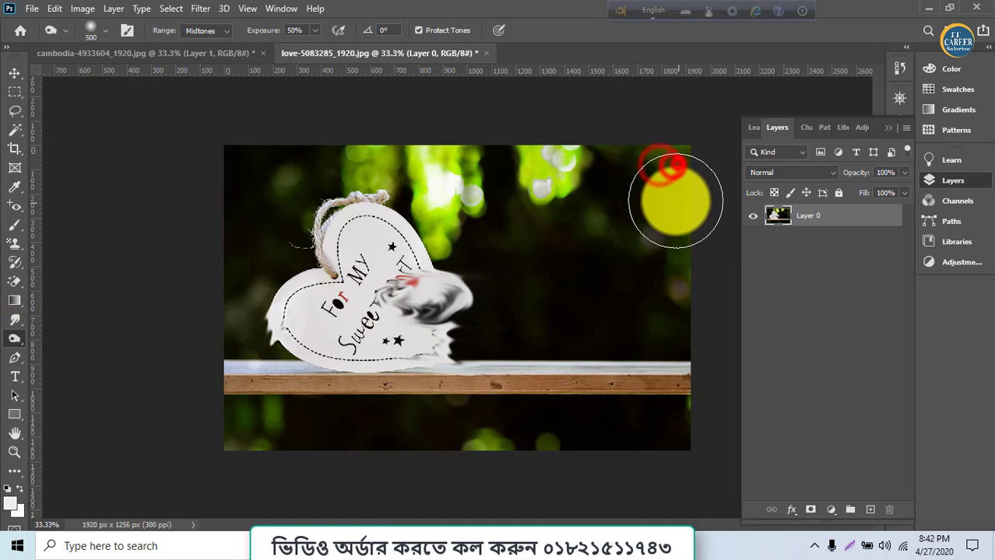
Step: Dodge the background from the image's upper-right corner along its upper edge to the green highlights above the heart
click(16, 340)
click(64, 338)
click(642, 202)
click(703, 156)
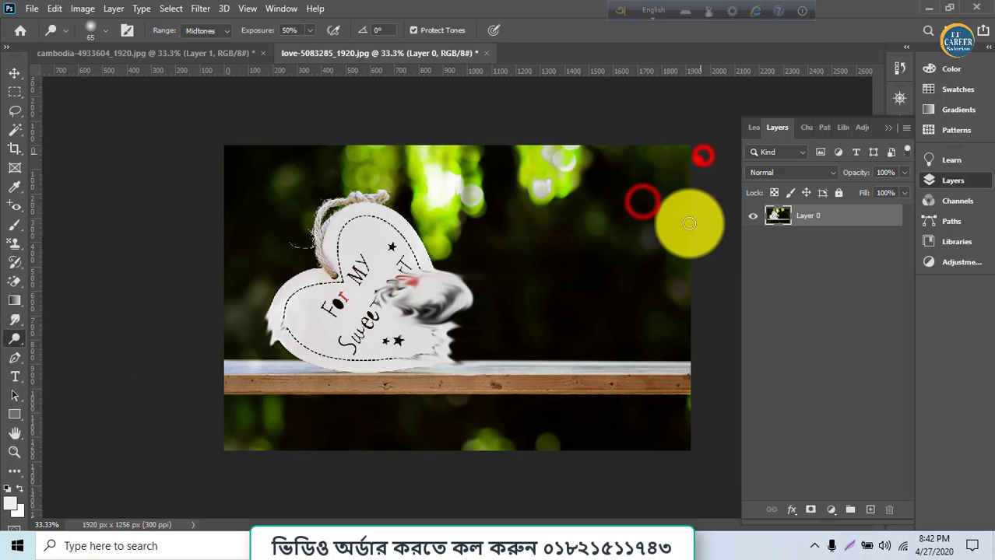
click(699, 161)
click(673, 158)
click(589, 162)
click(537, 153)
click(513, 151)
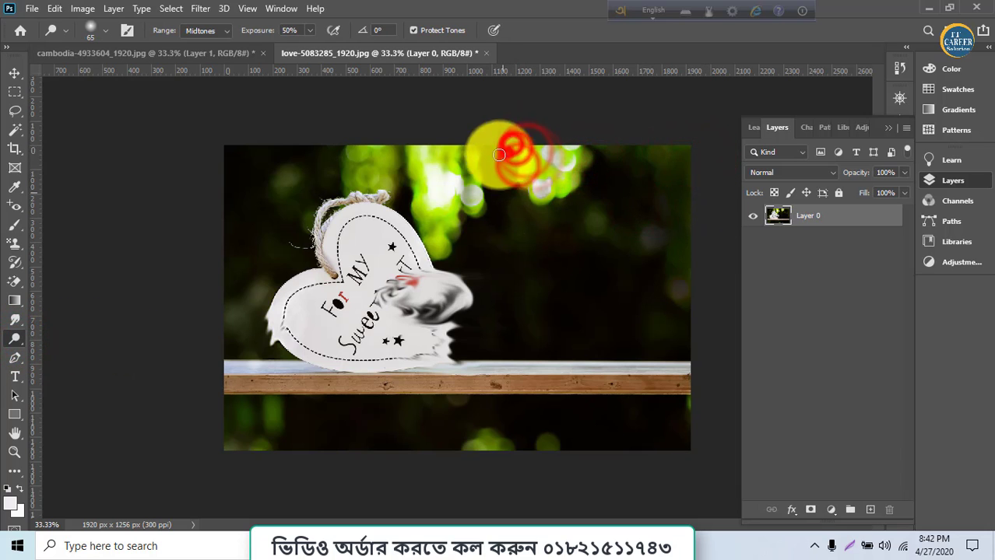
click(481, 181)
Step: Desaturate the greenery along the upper part of the image's right edge with the Sponge tool
click(14, 339)
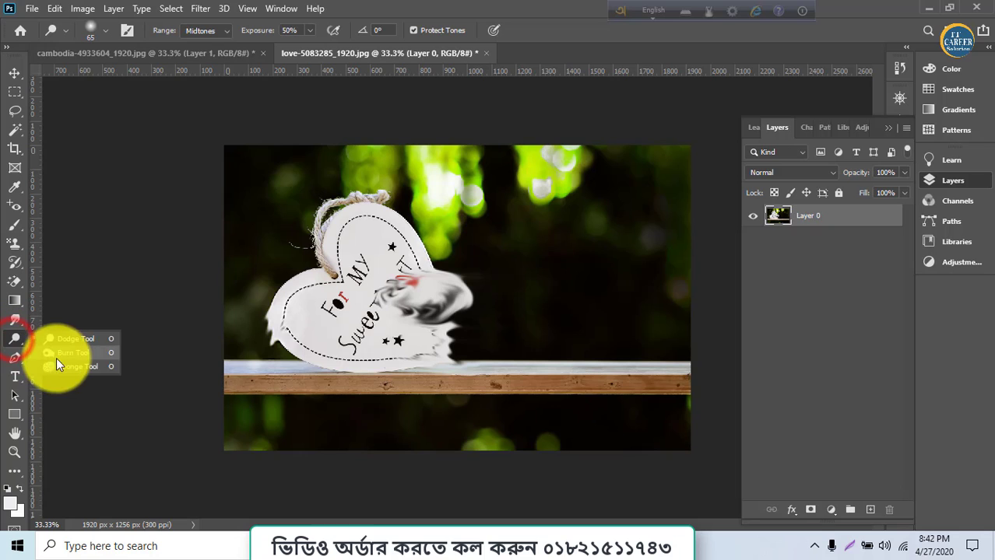
click(62, 366)
click(674, 207)
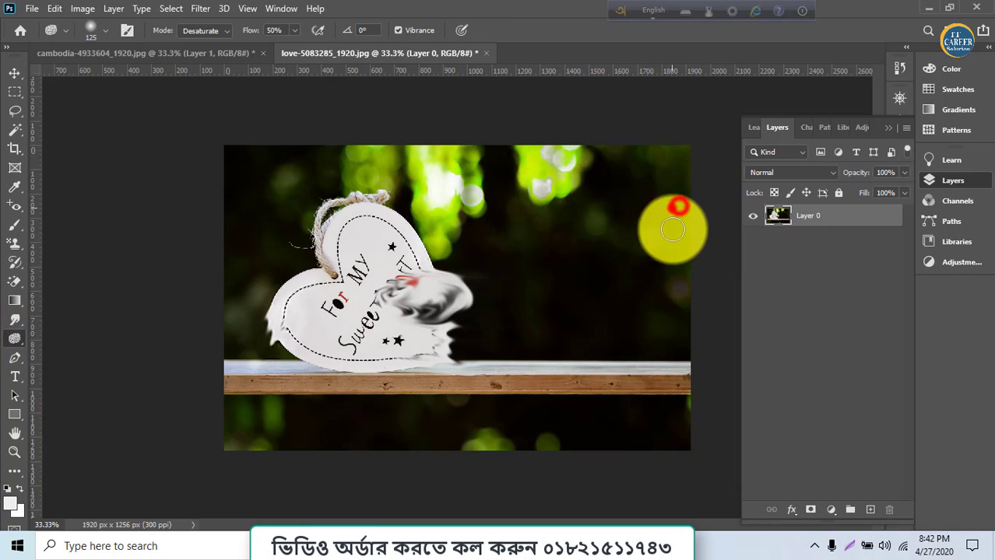
click(687, 173)
Step: Desaturate the cluster of green highlights right of centre along the image's upper edge with the Sponge tool
click(551, 162)
click(535, 155)
click(523, 146)
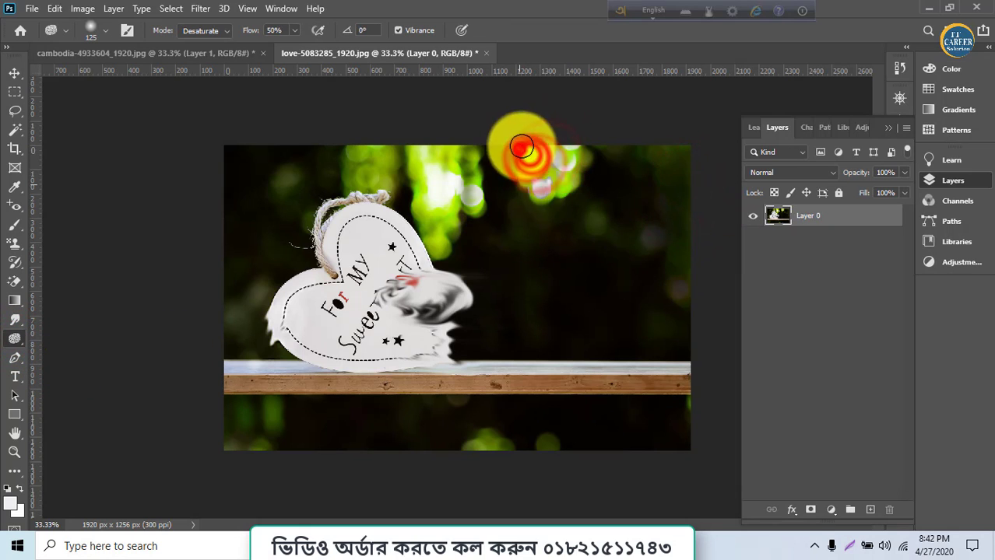
click(536, 185)
click(556, 156)
click(569, 162)
click(580, 152)
click(557, 142)
click(538, 158)
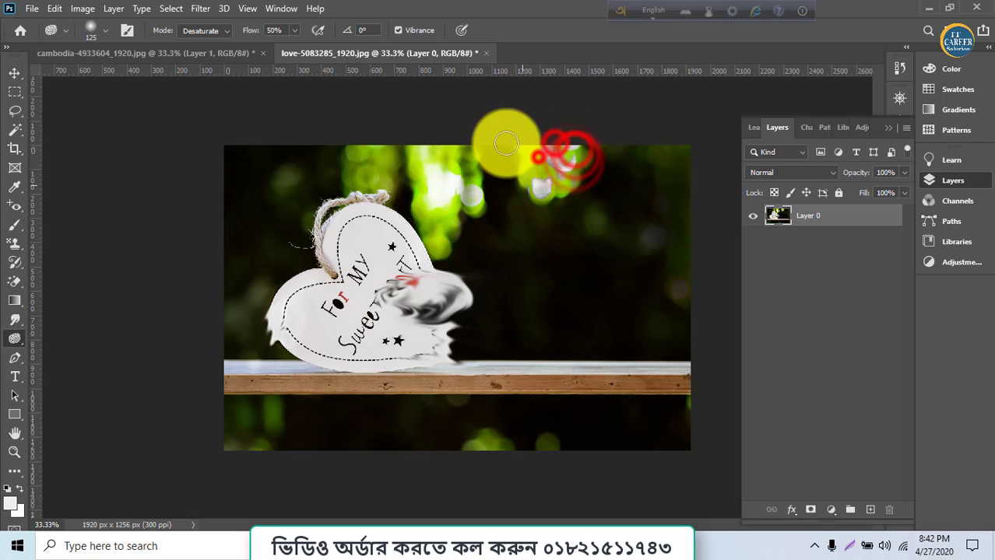
Step: Desaturate the dark gap between the two highlight clusters and the bright green highlights above the heart
click(506, 146)
click(500, 171)
click(447, 159)
click(444, 158)
click(440, 154)
click(430, 176)
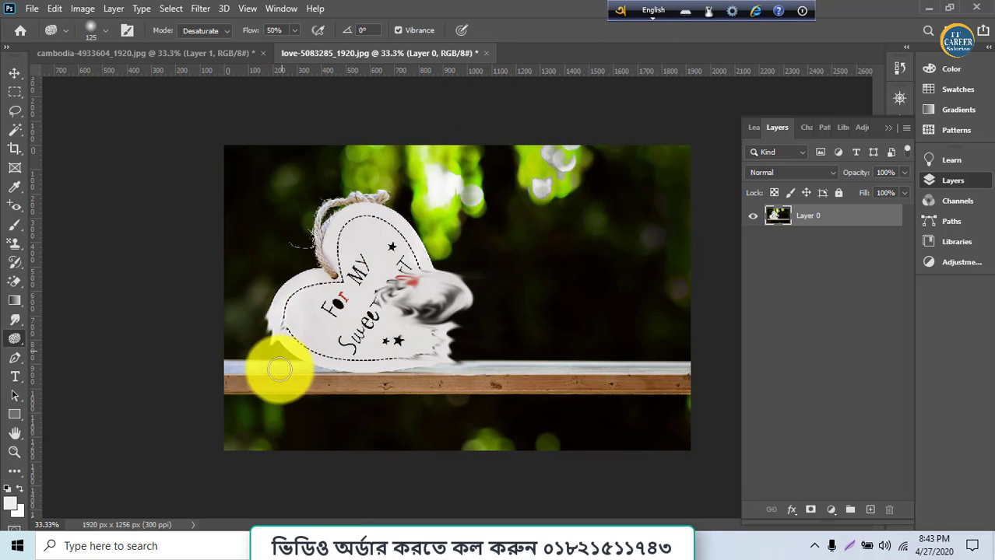
click(16, 321)
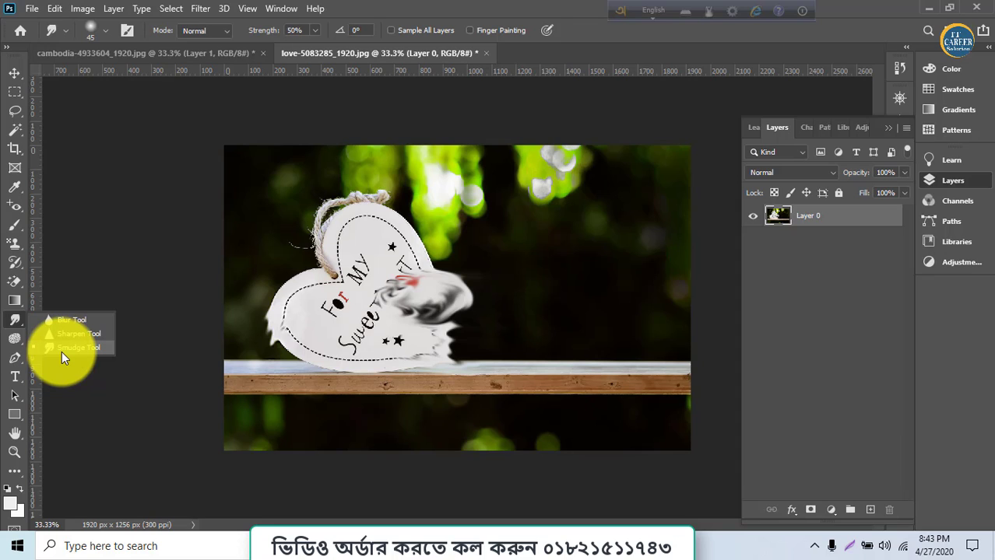
click(15, 339)
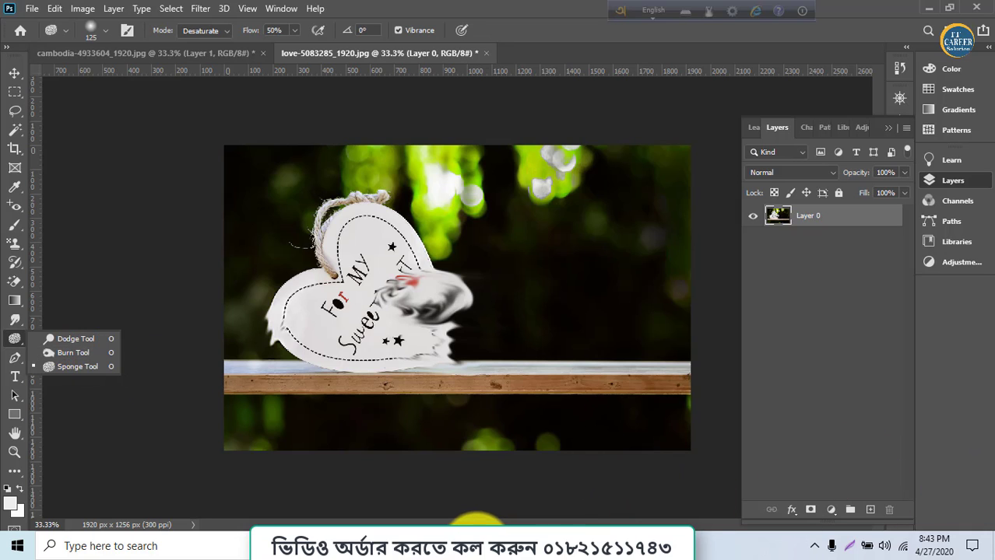
mouse_move(478, 535)
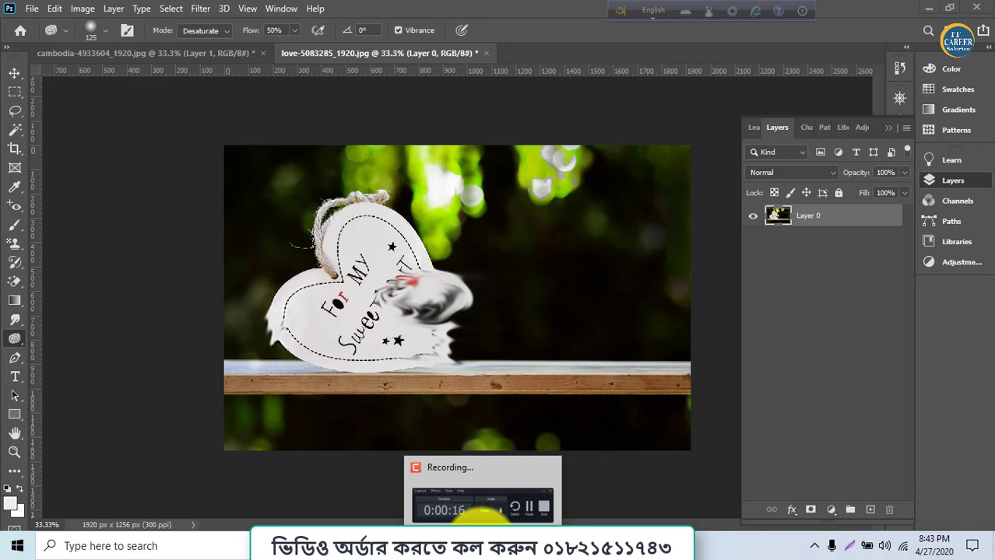